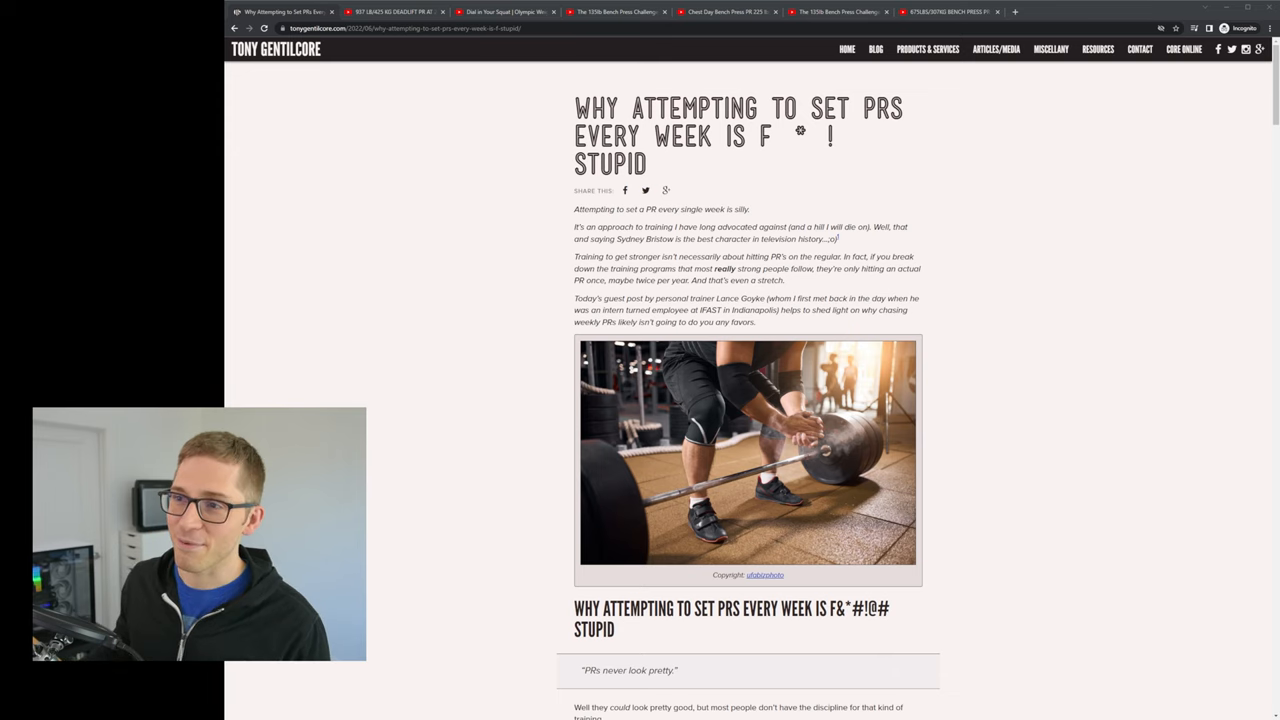
Highlight the article title while reading it, then clear the selection.
mouse_move(574, 108)
left_mouse_down()
mouse_move(795, 138)
mouse_move(692, 156)
left_mouse_up()
left_click(716, 157)
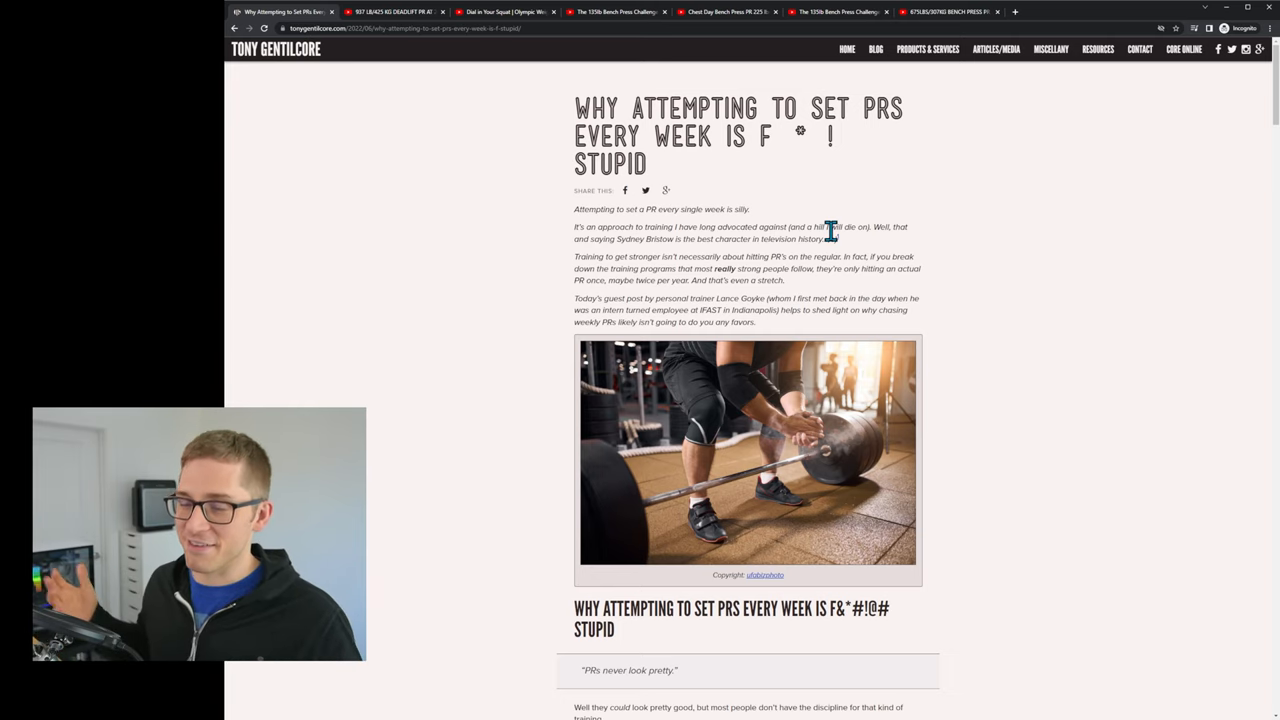
scroll(841, 236, "down", 4)
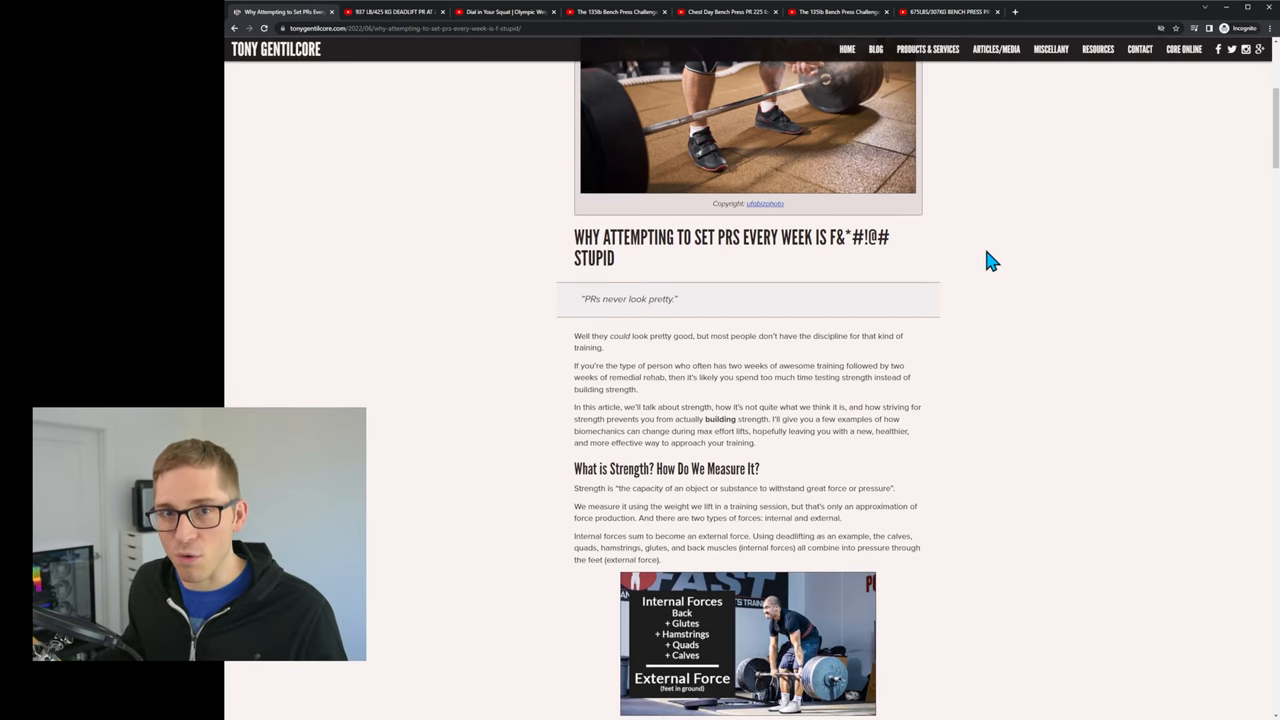
scroll(989, 260, "up", 3)
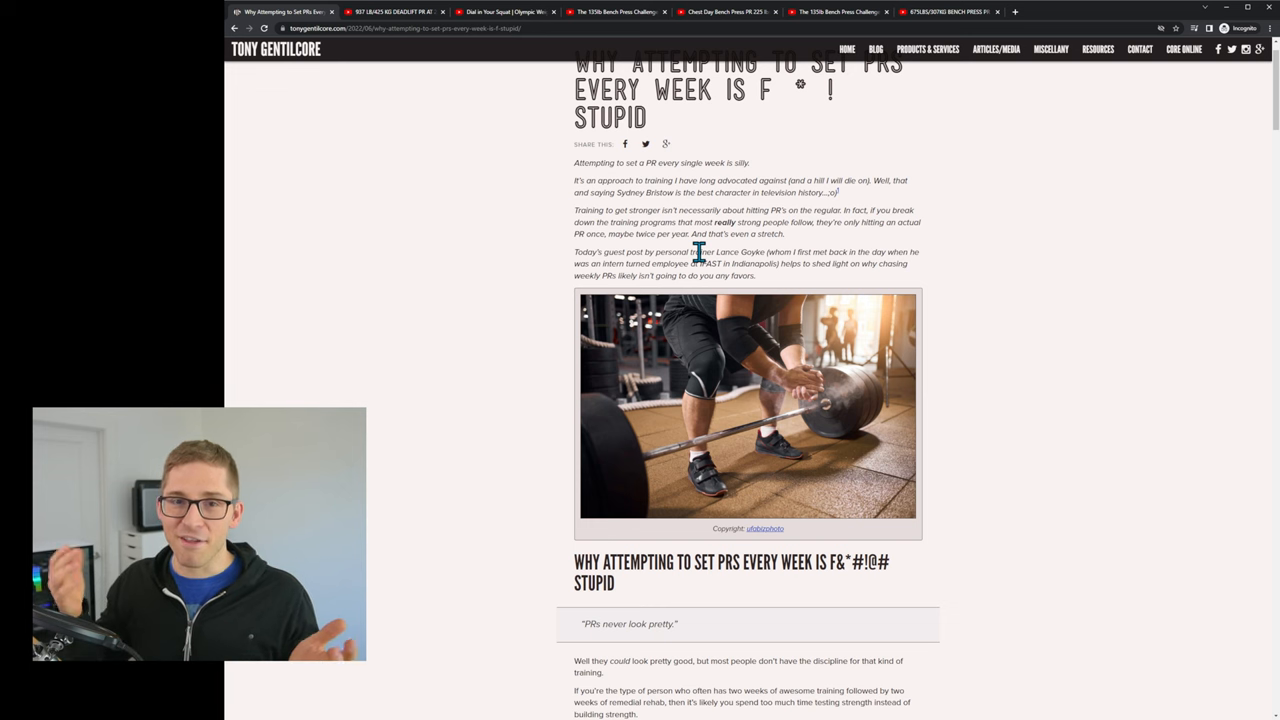
scroll(698, 255, "down", 3)
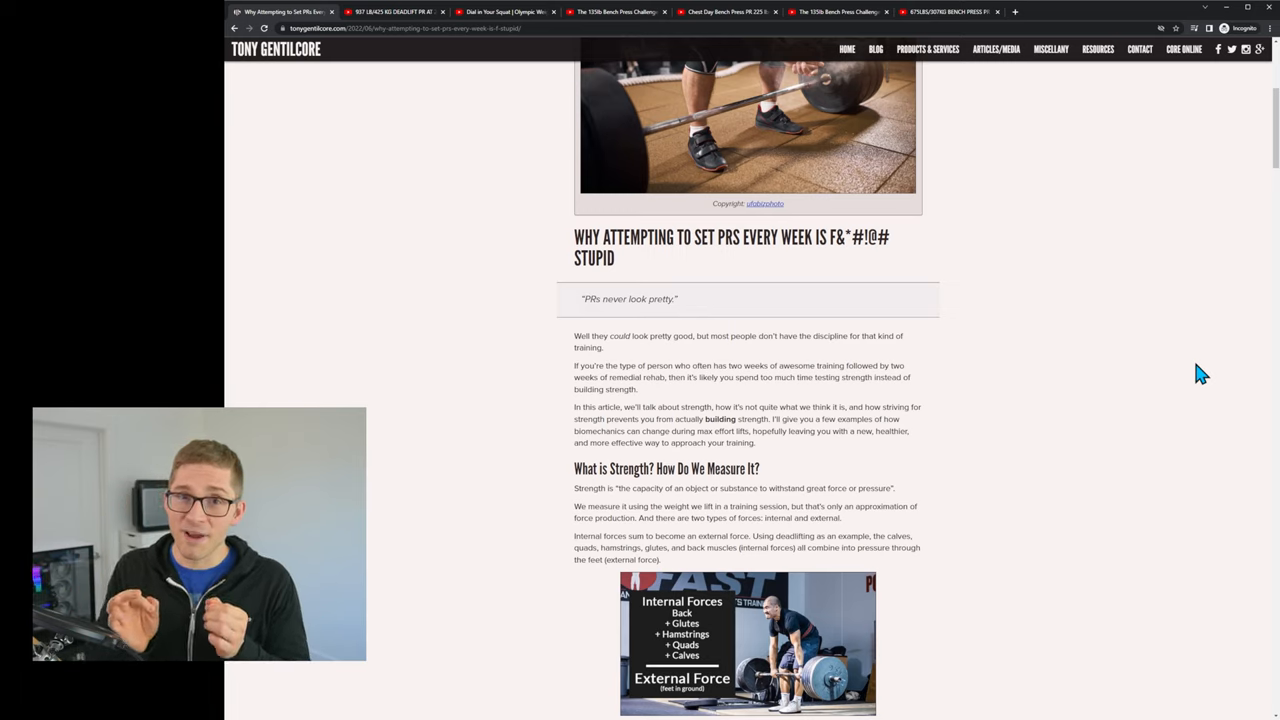
scroll(1200, 373, "down", 3)
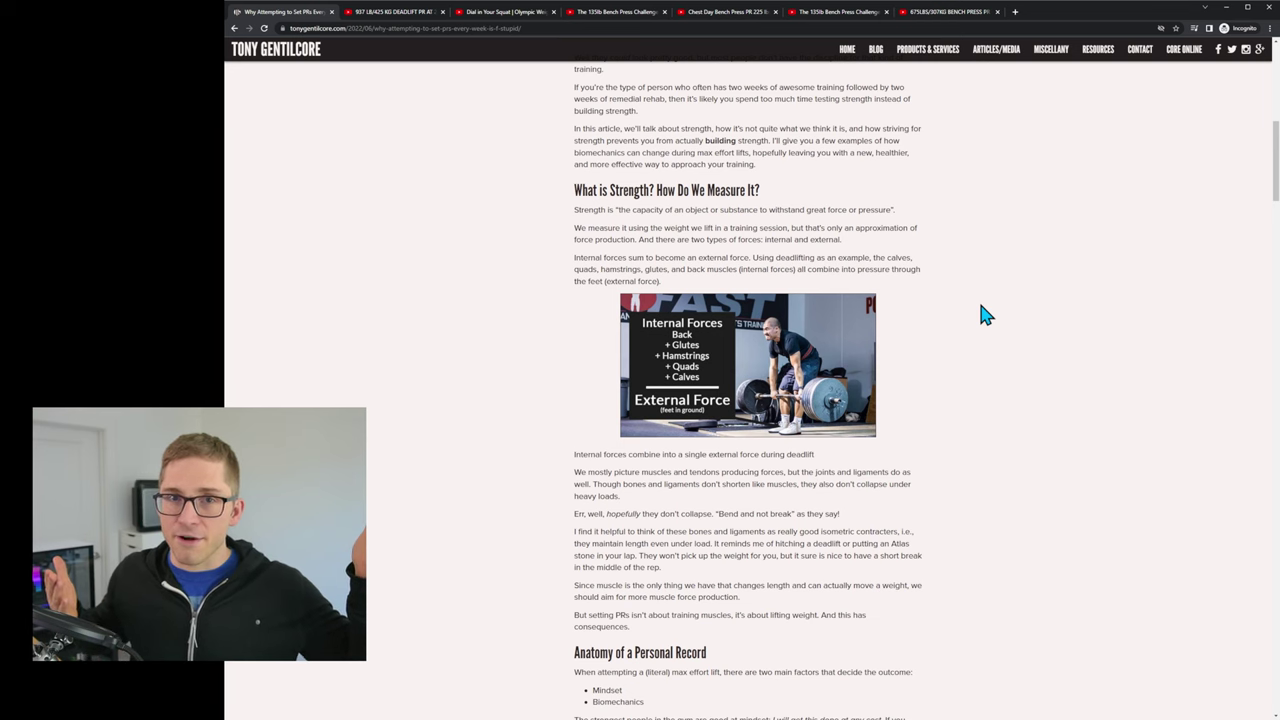
scroll(985, 315, "down", 5)
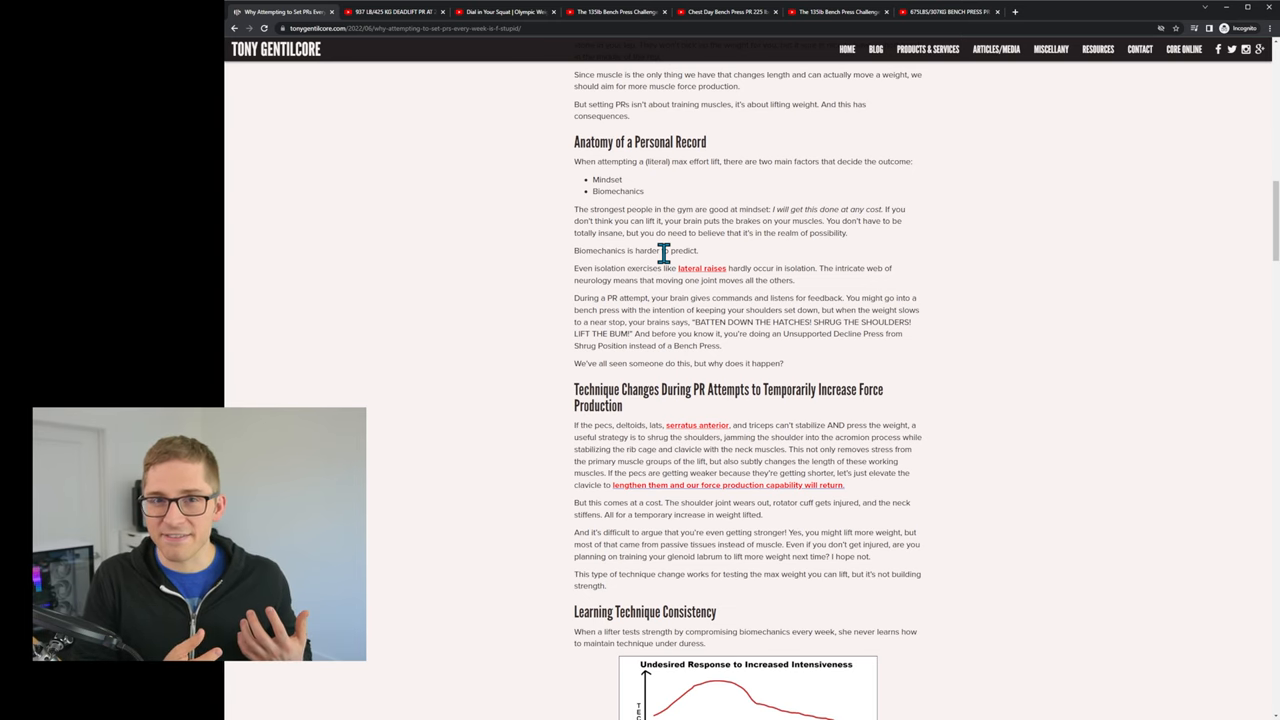
scroll(663, 253, "down", 1)
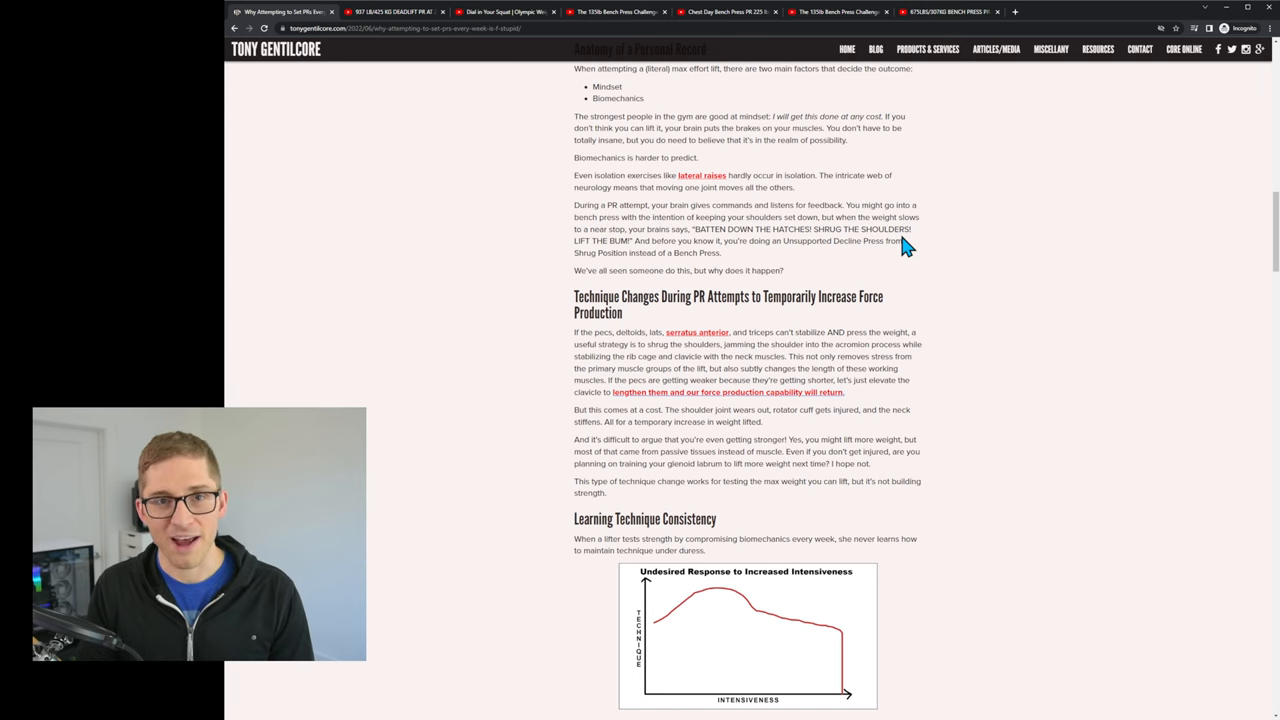
scroll(905, 245, "down", 2)
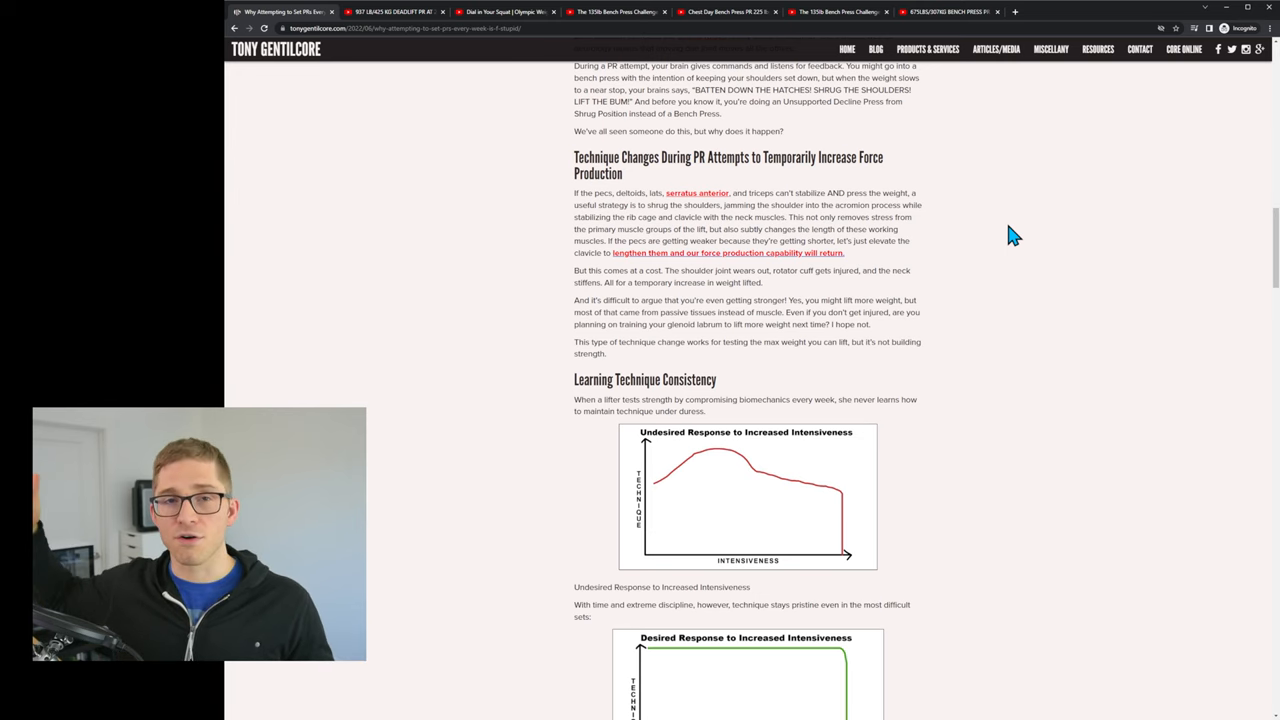
scroll(1013, 234, "down", 3)
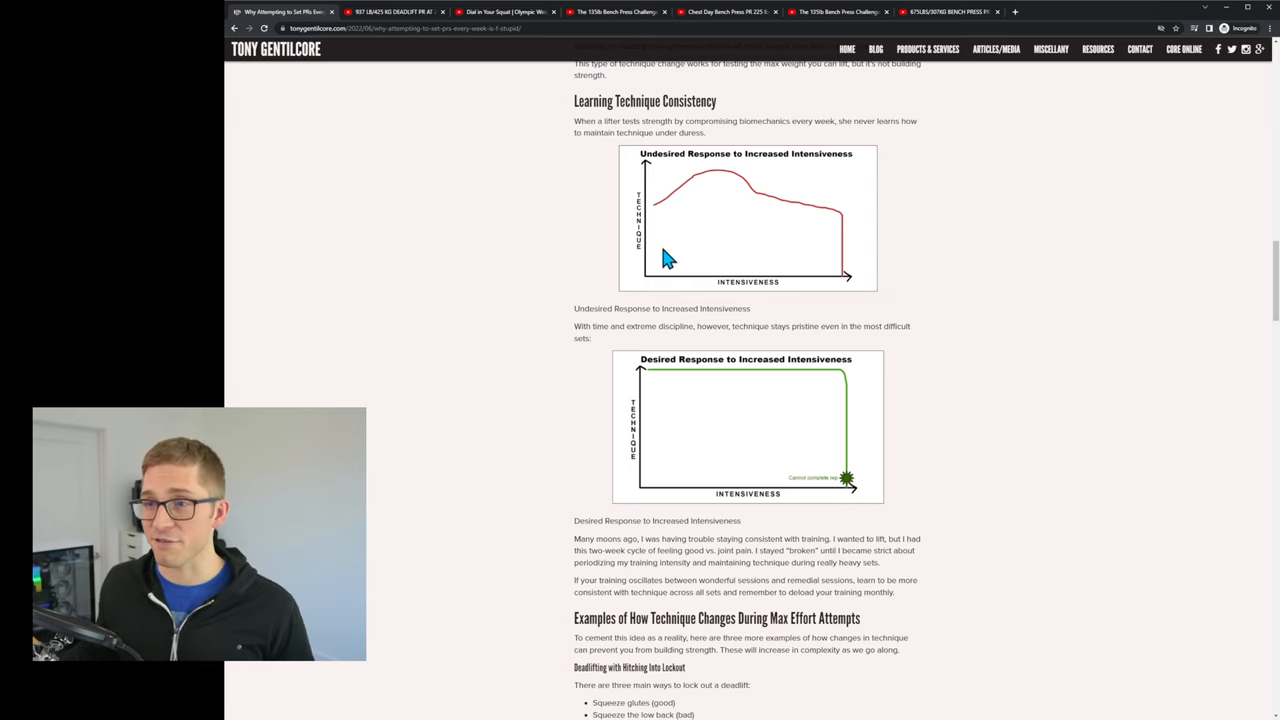
Highlight the Undesired Response chart while reading, then clear the selection.
left_click_drag(585, 224, 842, 232)
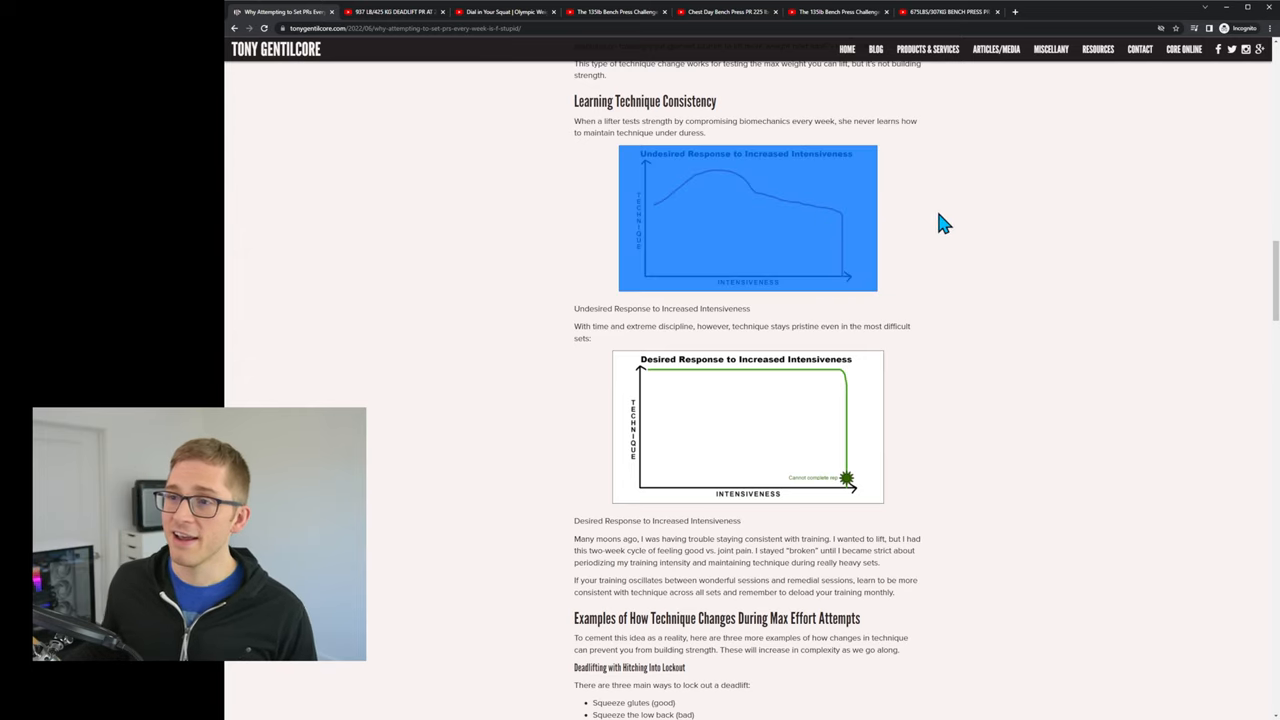
left_click(920, 186)
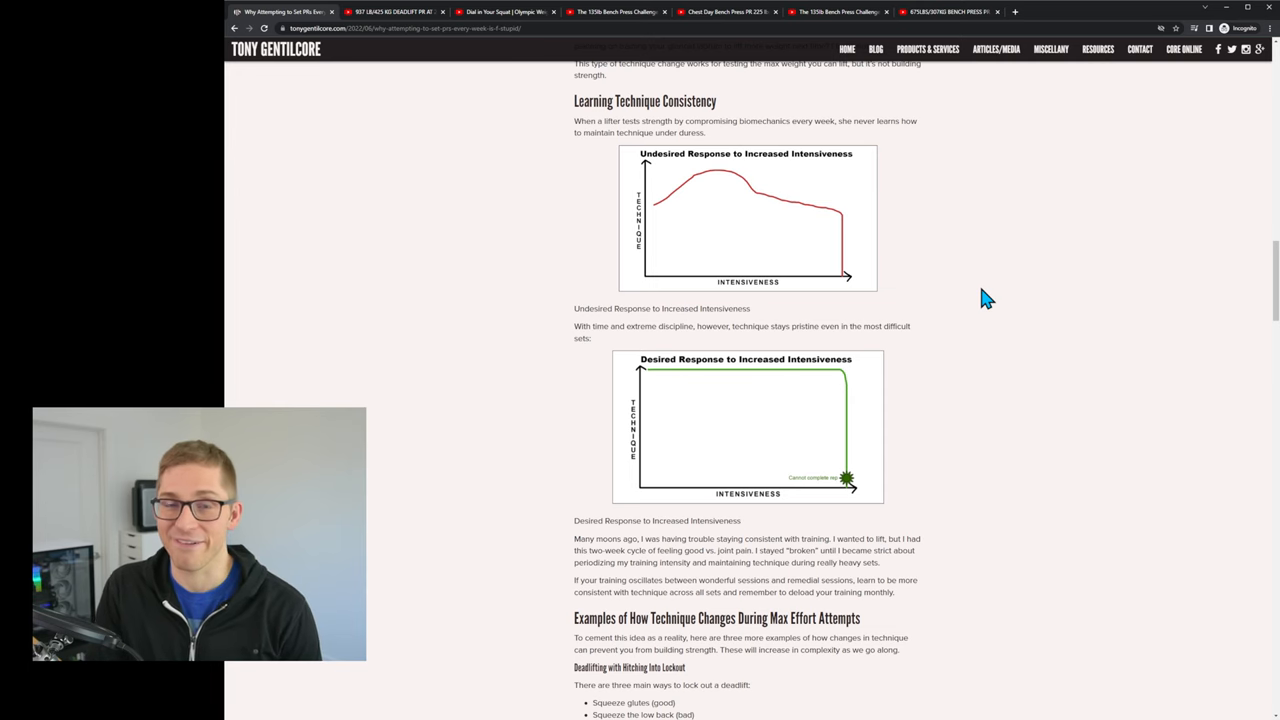
scroll(986, 299, "down", 5)
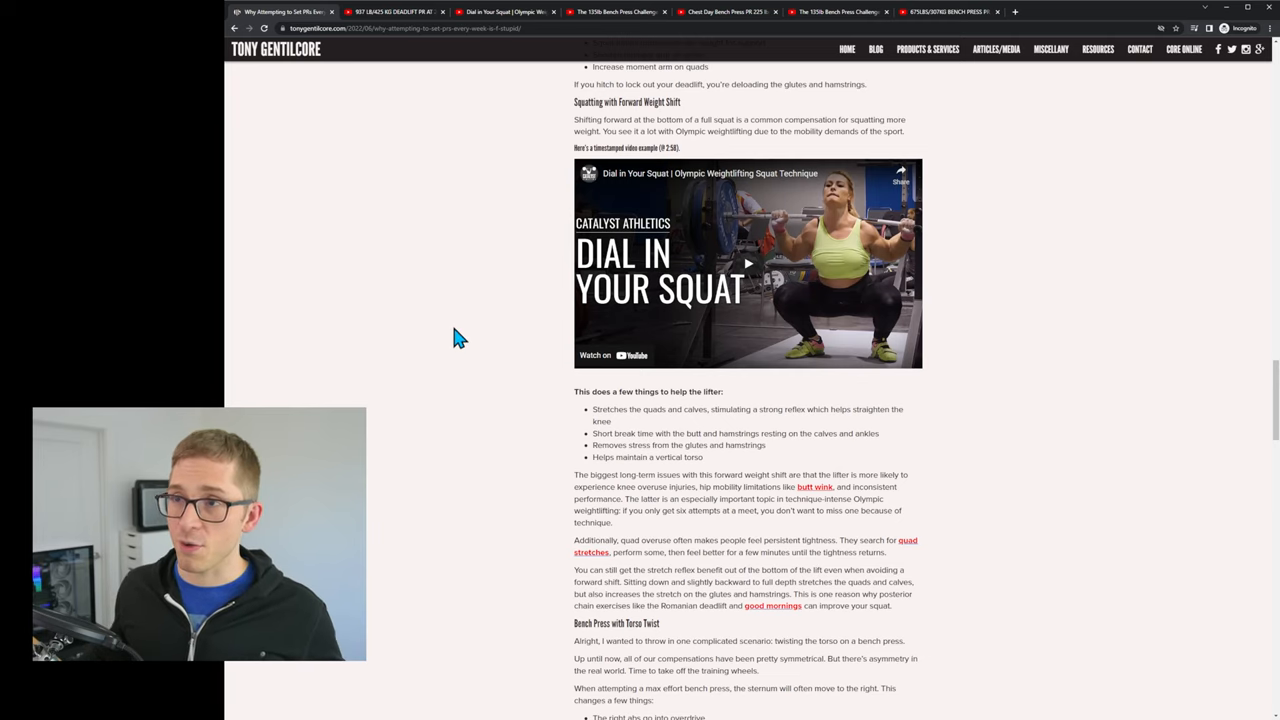
left_click(505, 11)
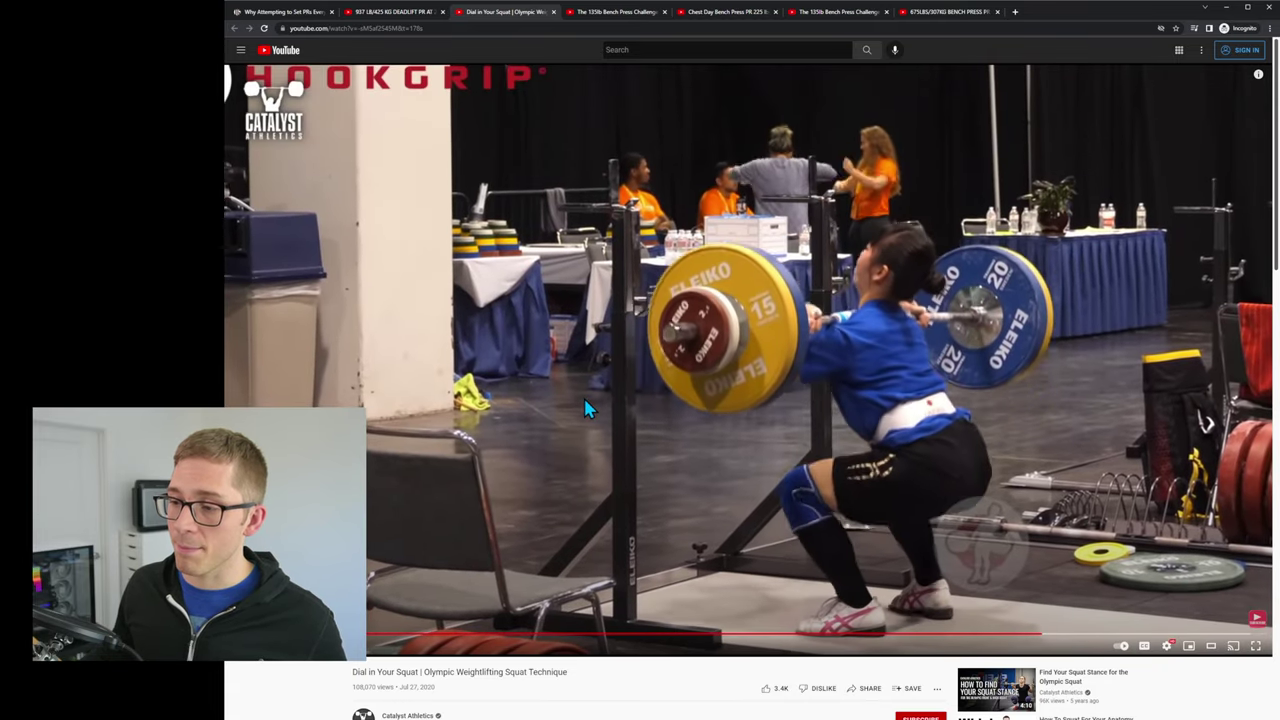
left_click(720, 540)
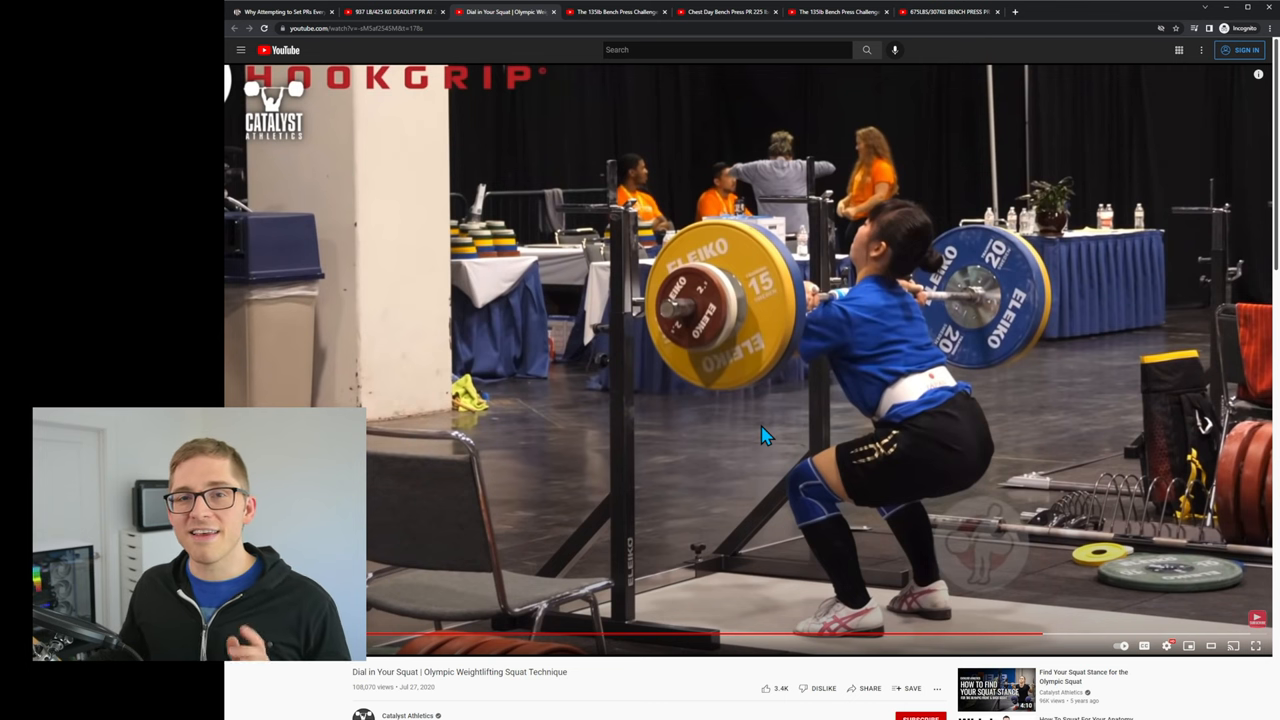
left_click(325, 15)
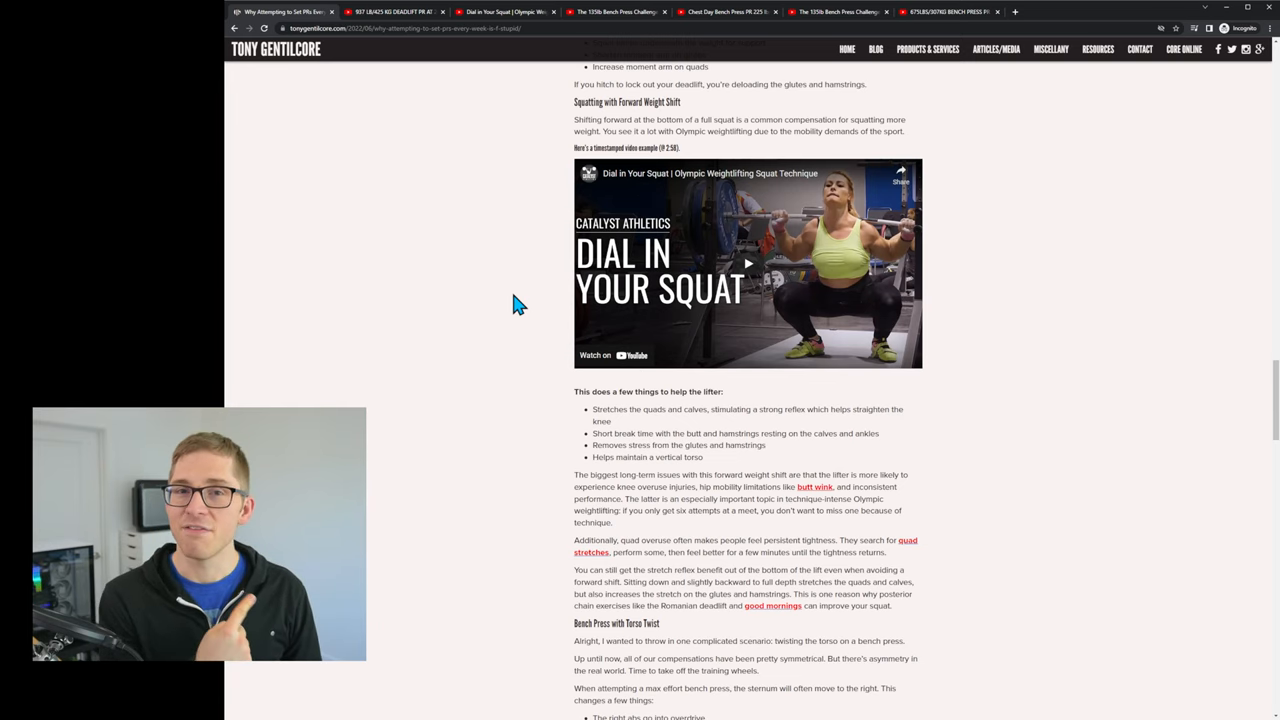
scroll(622, 247, "down", 2)
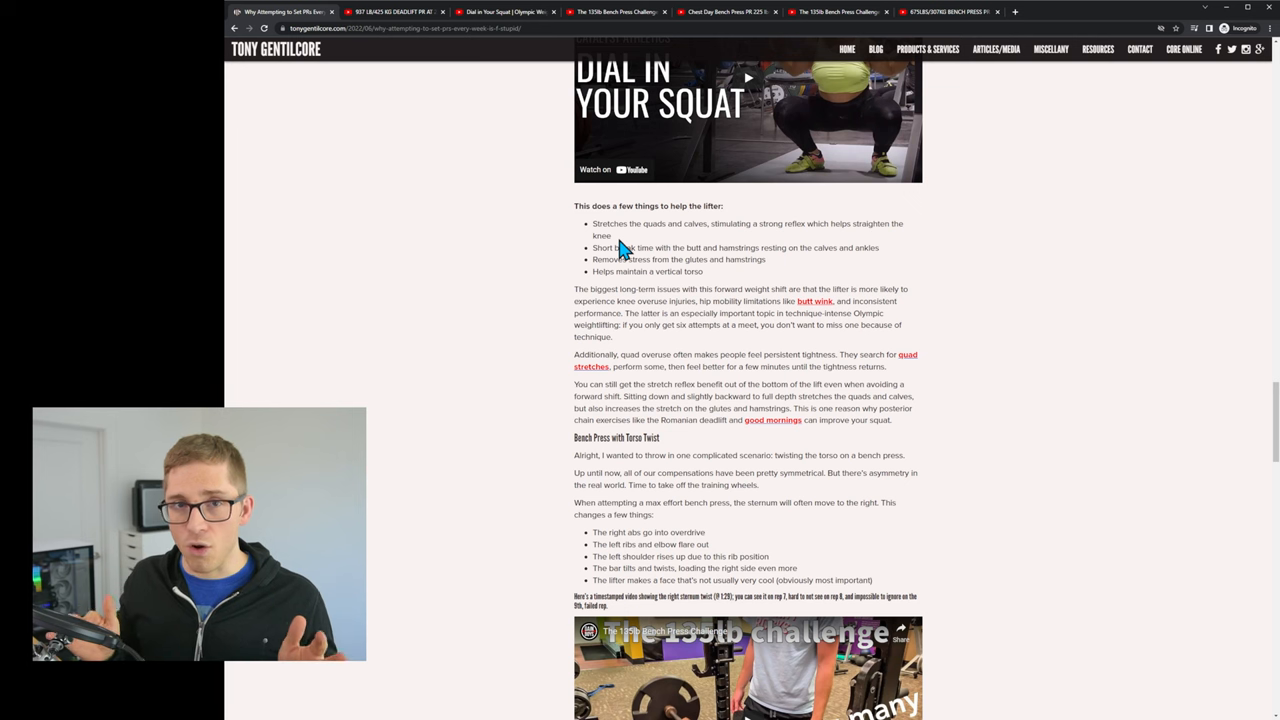
scroll(645, 245, "down", 3)
scroll(648, 244, "down", 2)
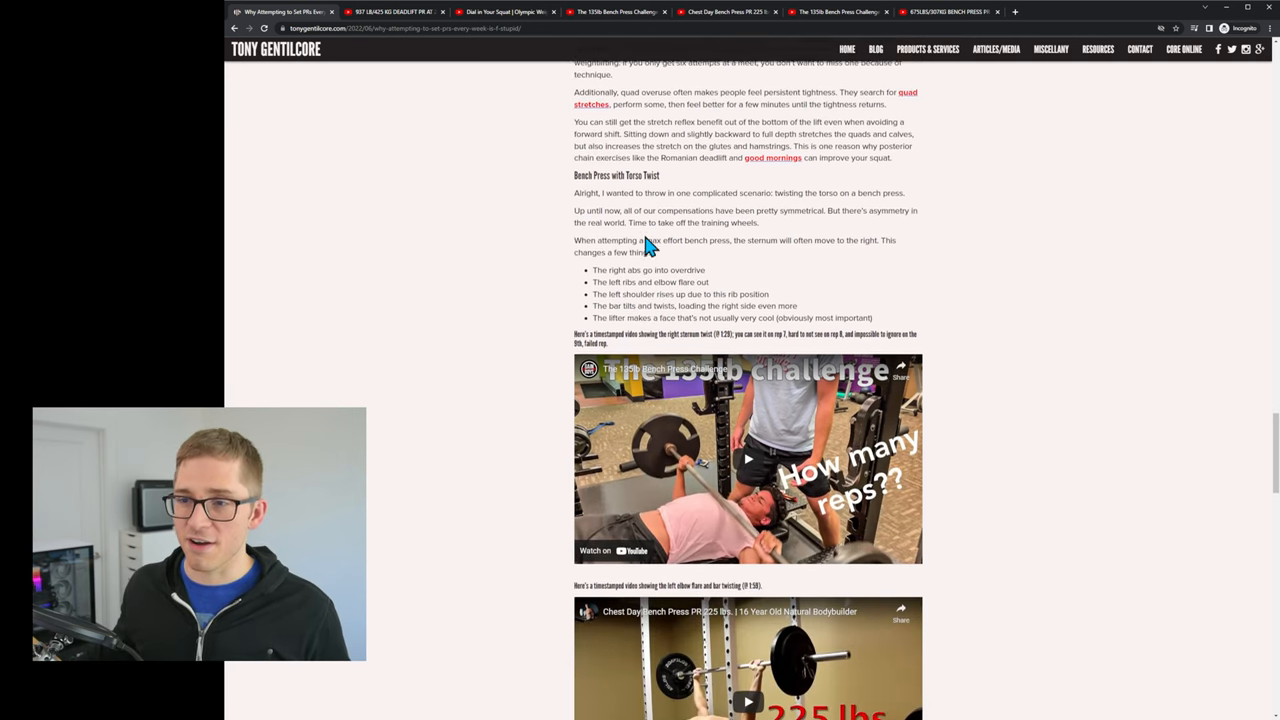
scroll(648, 244, "down", 1)
Highlight the Bench Press with Torso Twist heading, then clear the selection.
left_click_drag(576, 160, 662, 160)
left_click(695, 206)
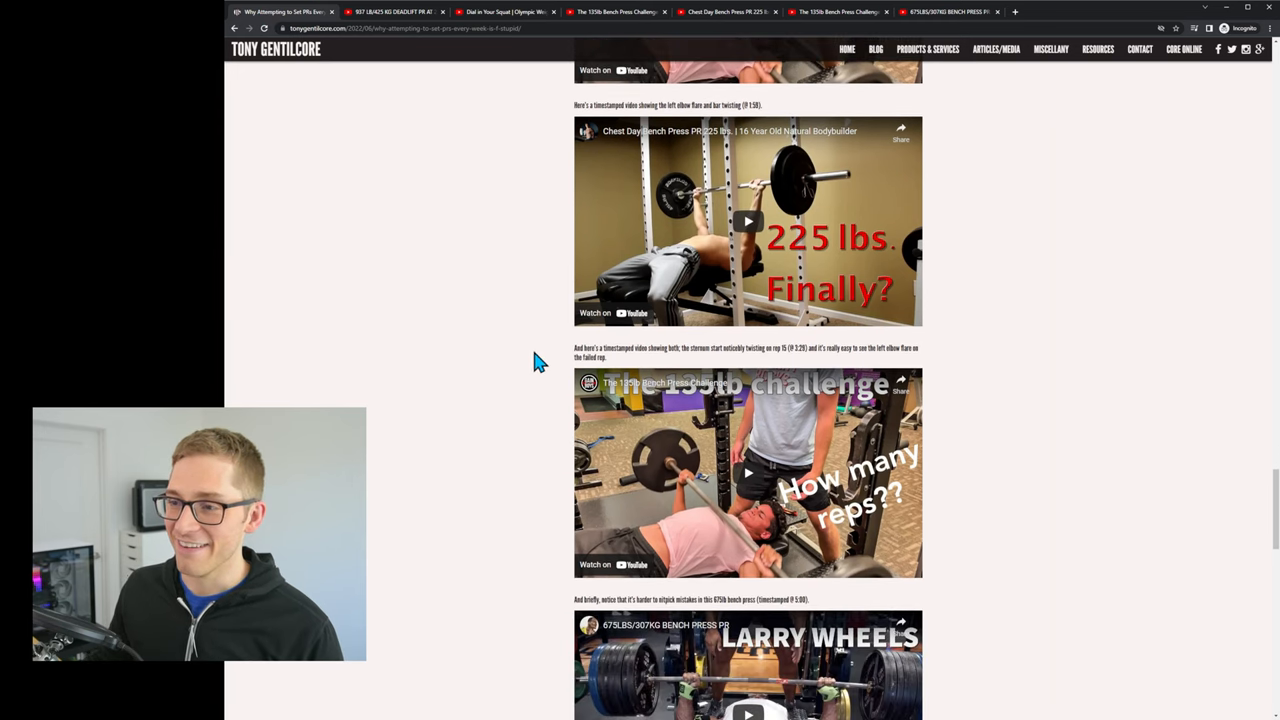
scroll(533, 344, "down", 3)
scroll(533, 339, "down", 1)
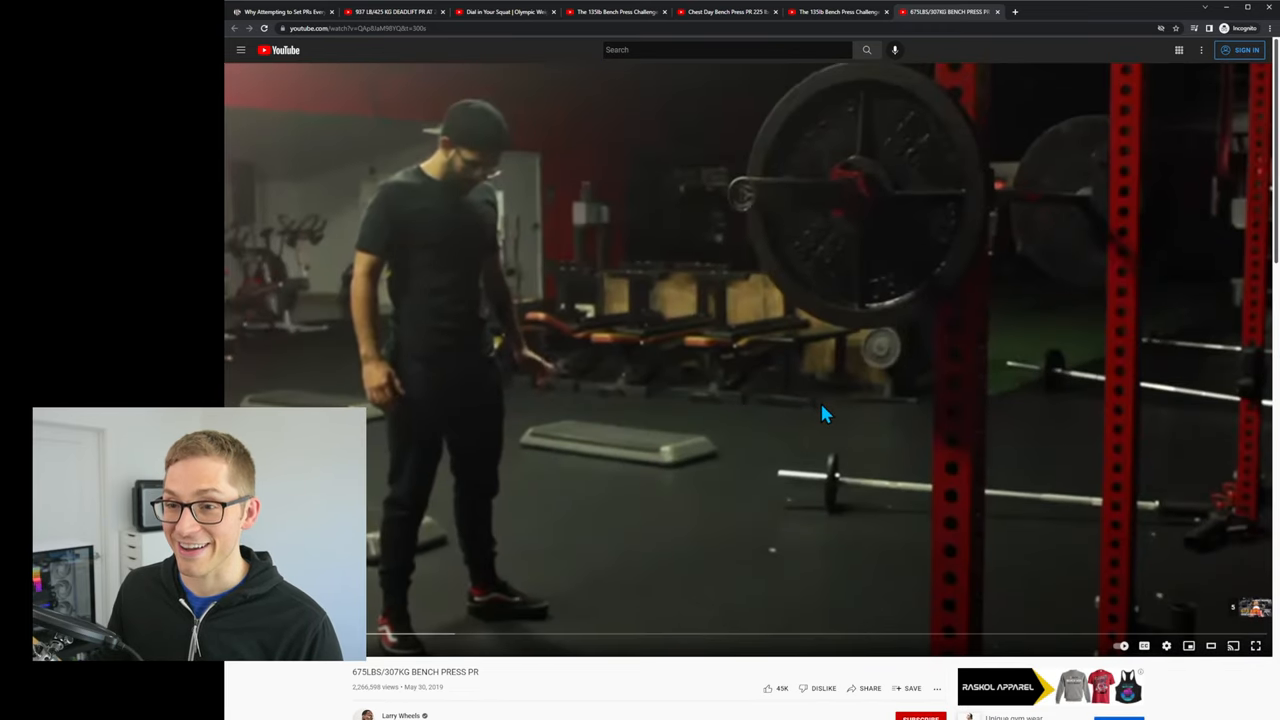
Return from YouTube to the Tony Gentilcore article tab.
left_click(300, 11)
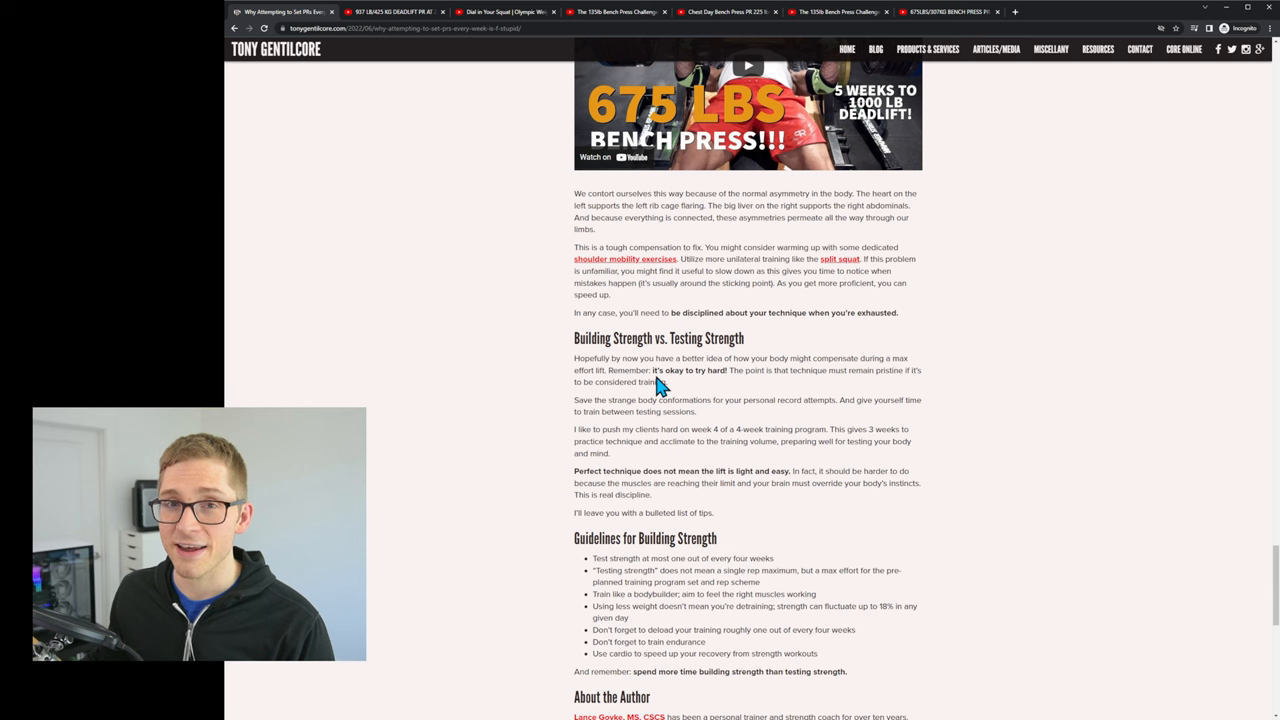
scroll(660, 386, "down", 2)
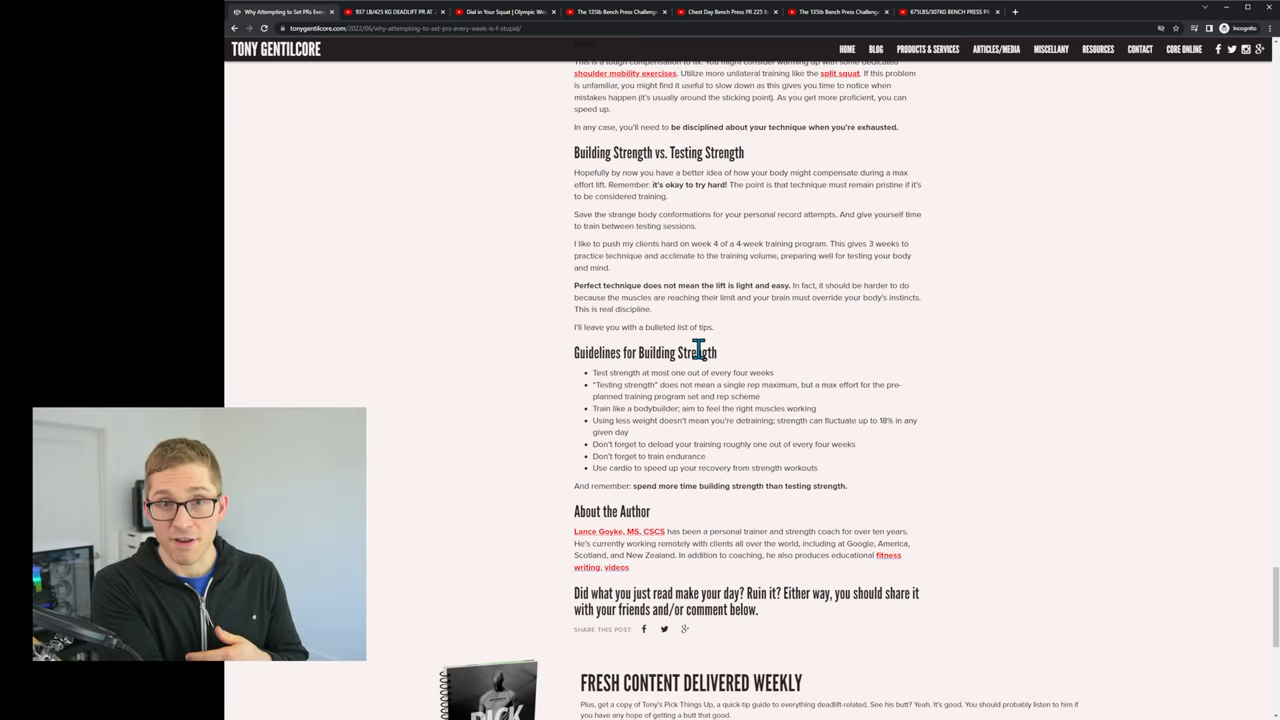
scroll(698, 352, "down", 2)
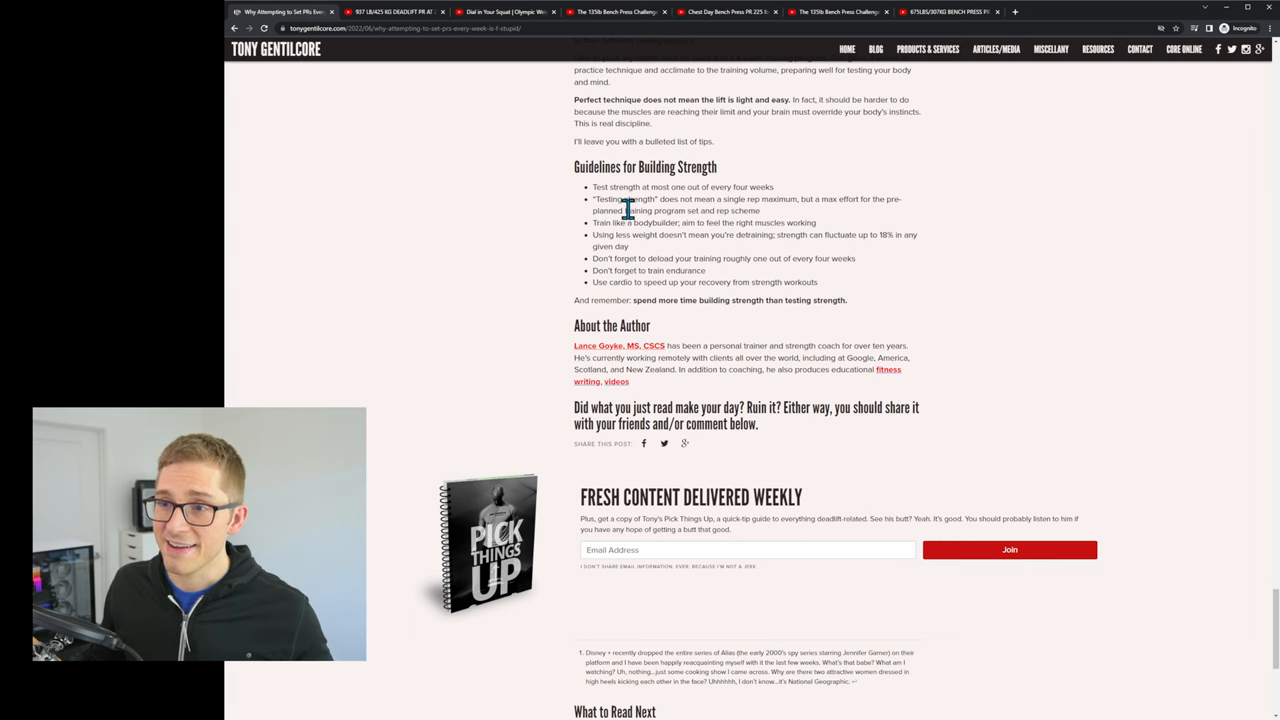
Zoom the page in one level on the Guidelines for Building Strength list.
key("ctrl+plus")
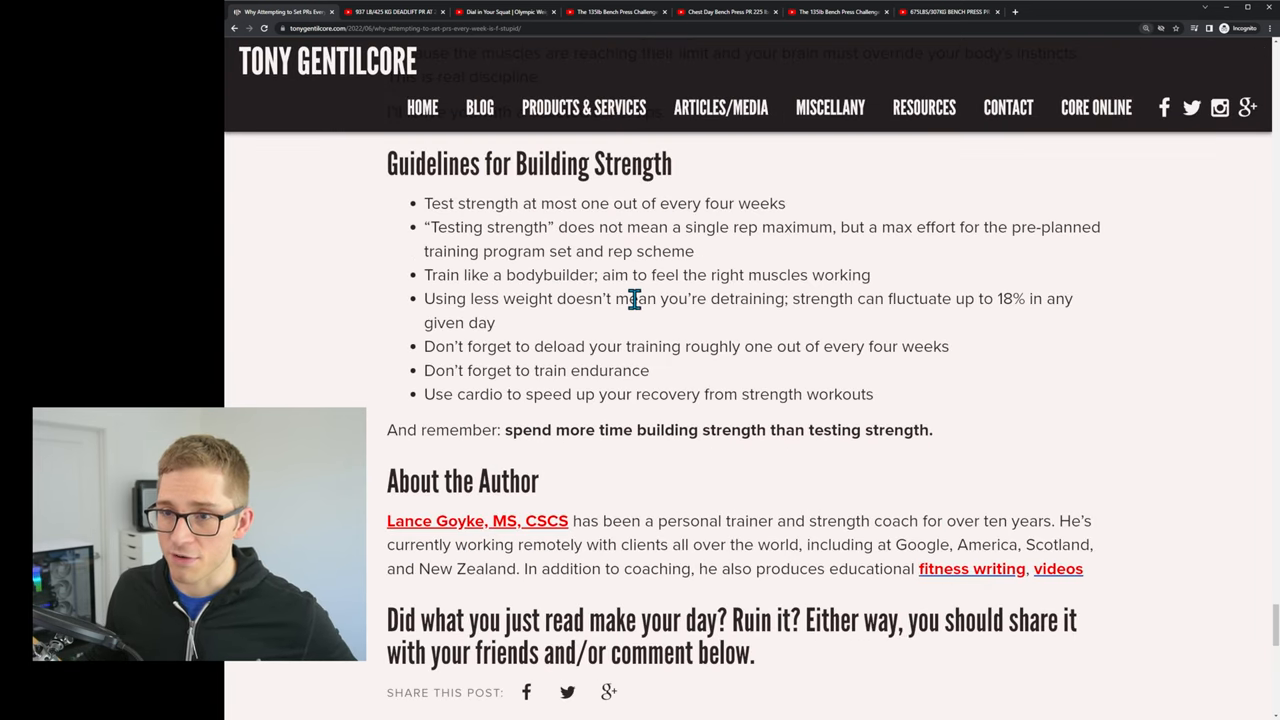